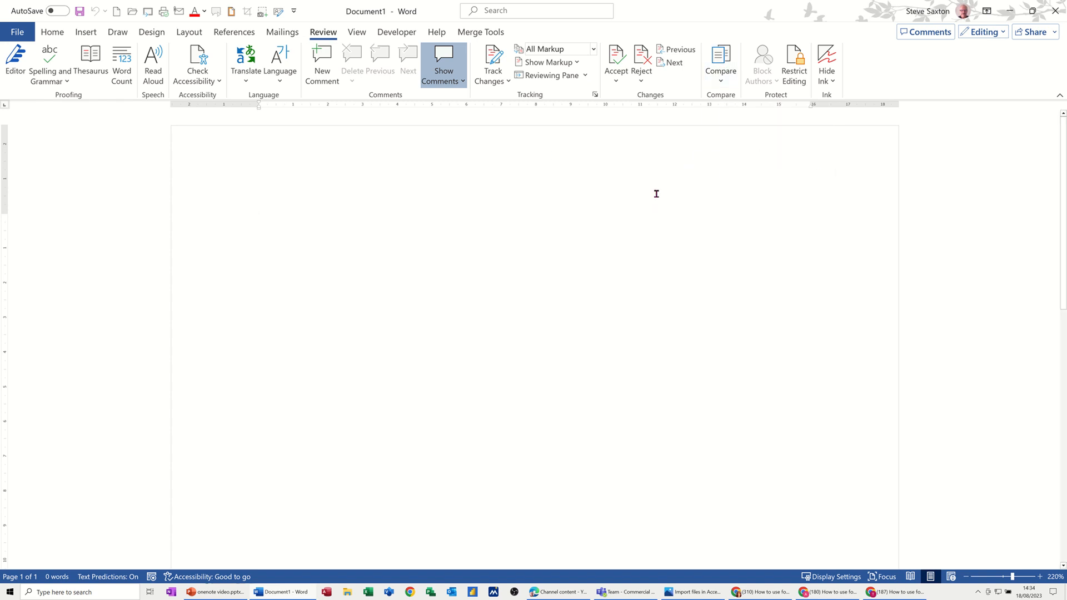
- Start combining two documents and choose Review 2018.docx from the Word 2020 folder as the original document
{"action": "left_click", "coordinate": [719, 53]}
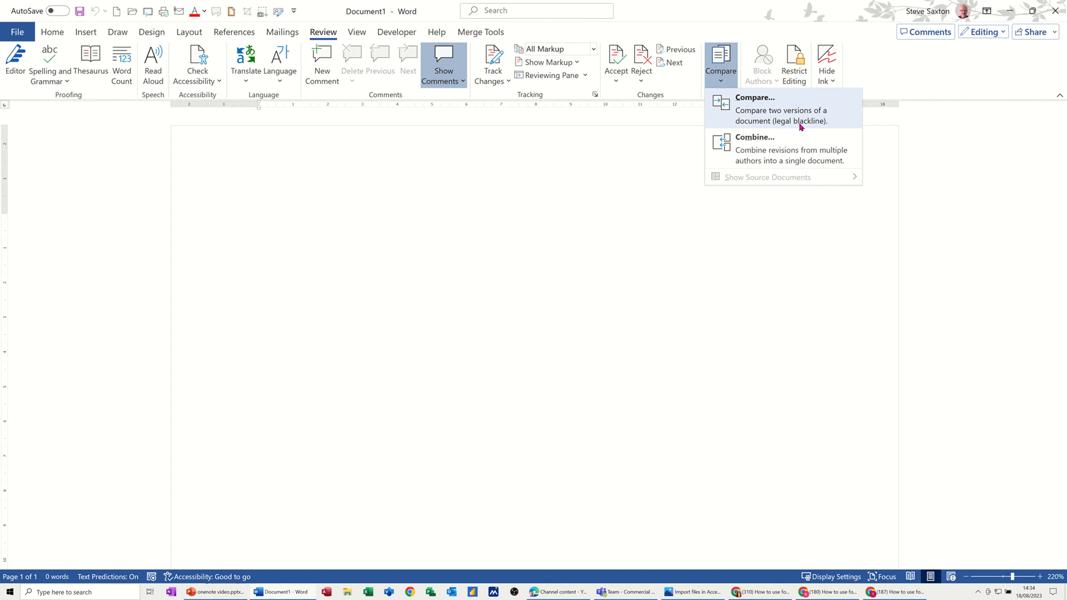
{"action": "left_click", "coordinate": [760, 150]}
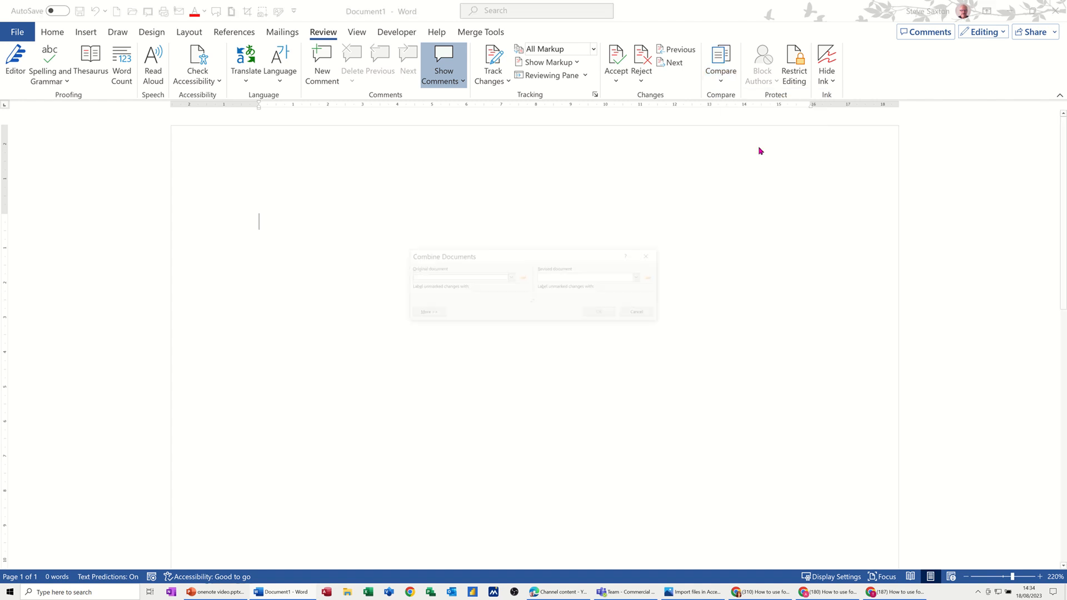
{"action": "left_click", "coordinate": [511, 277]}
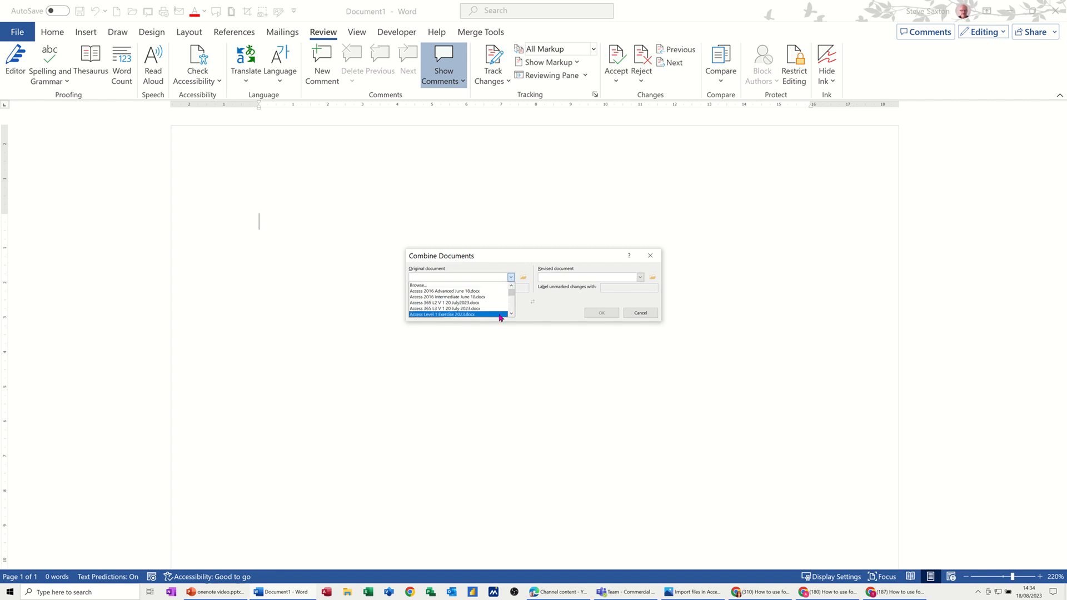
{"action": "scroll", "coordinate": [512, 314], "scroll_direction": "down", "scroll_amount": 4}
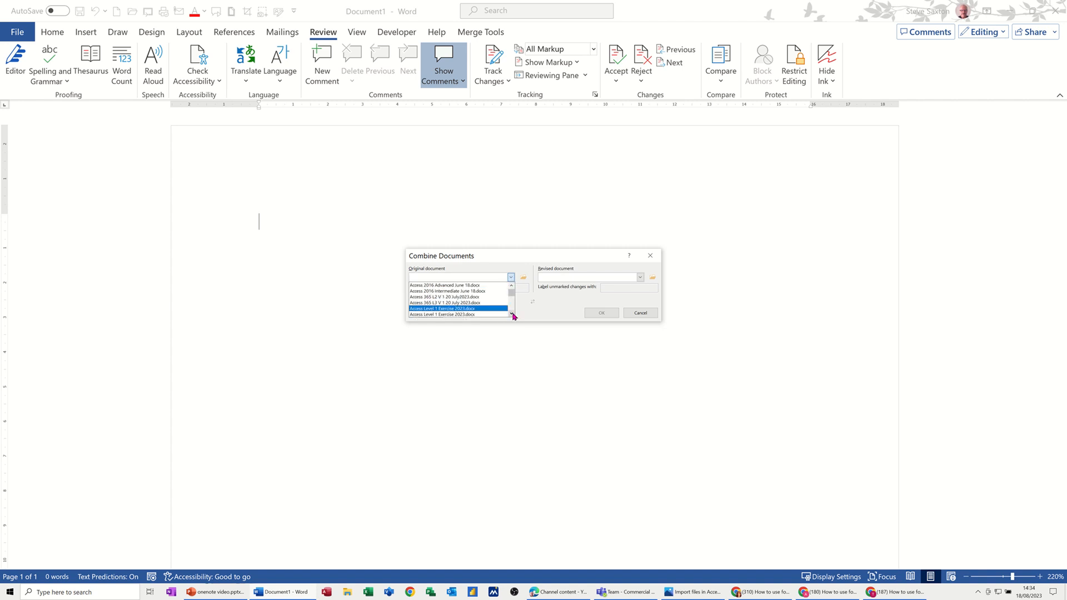
{"action": "left_click", "coordinate": [523, 278]}
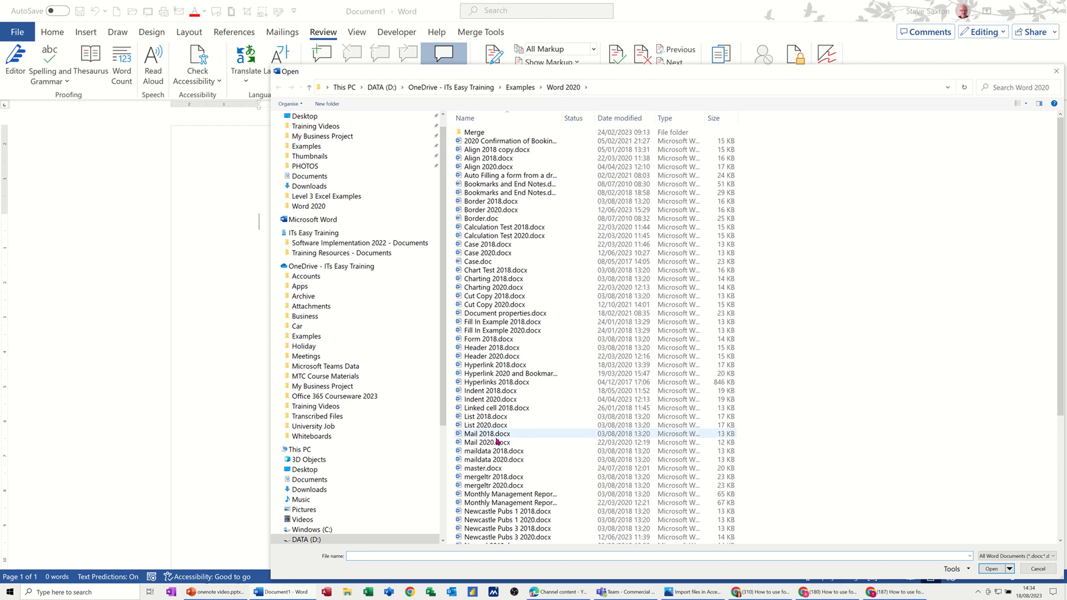
{"action": "scroll", "coordinate": [498, 446], "scroll_direction": "down", "scroll_amount": 1}
{"action": "scroll", "coordinate": [498, 446], "scroll_direction": "down", "scroll_amount": 1}
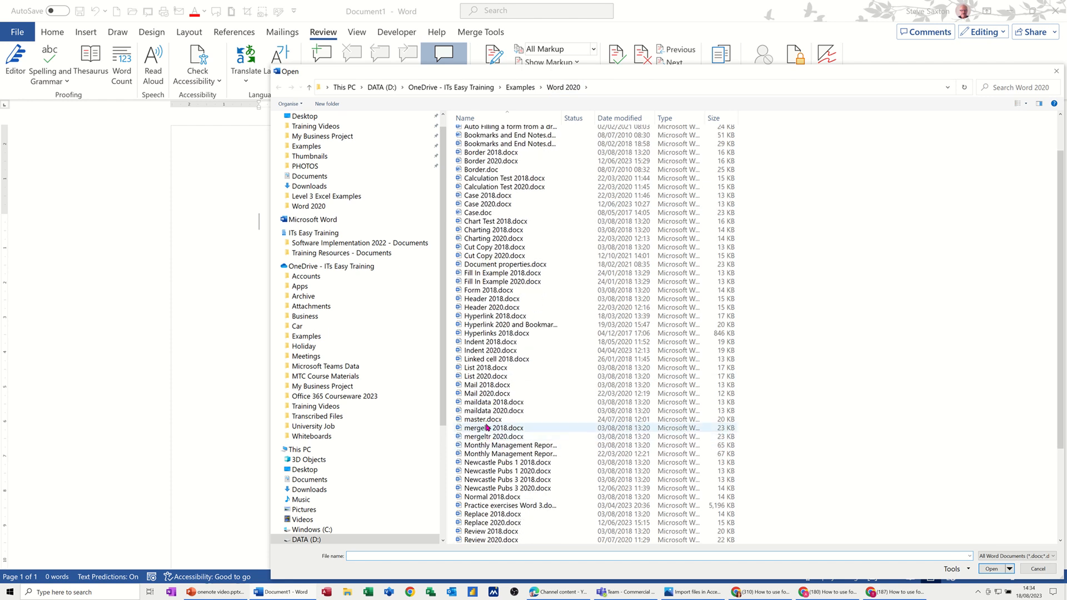
{"action": "scroll", "coordinate": [467, 488], "scroll_direction": "down", "scroll_amount": 3}
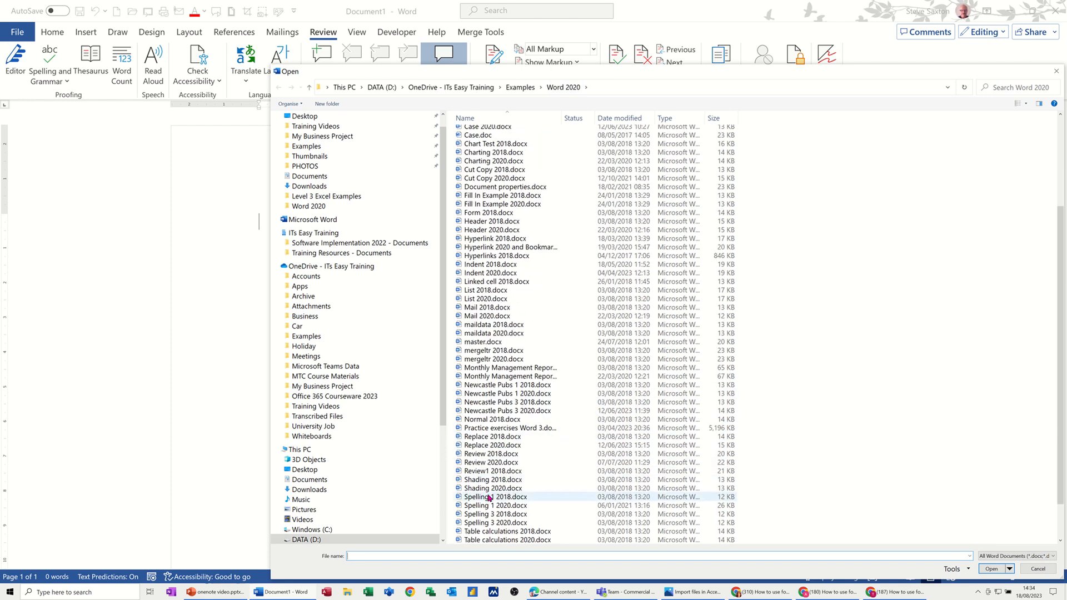
{"action": "left_click", "coordinate": [481, 455]}
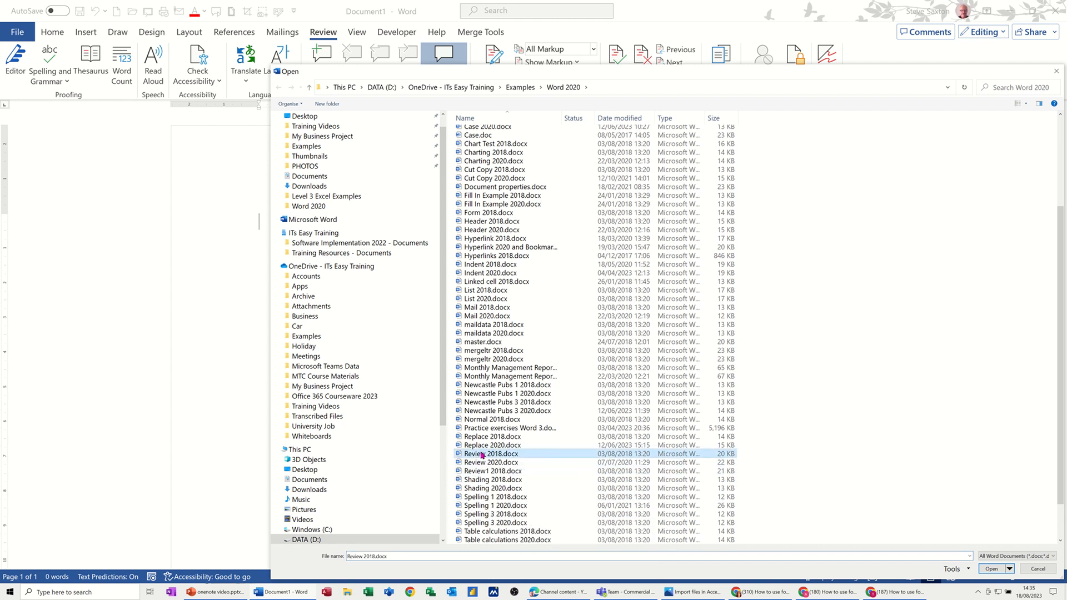
{"action": "double_click", "coordinate": [482, 455]}
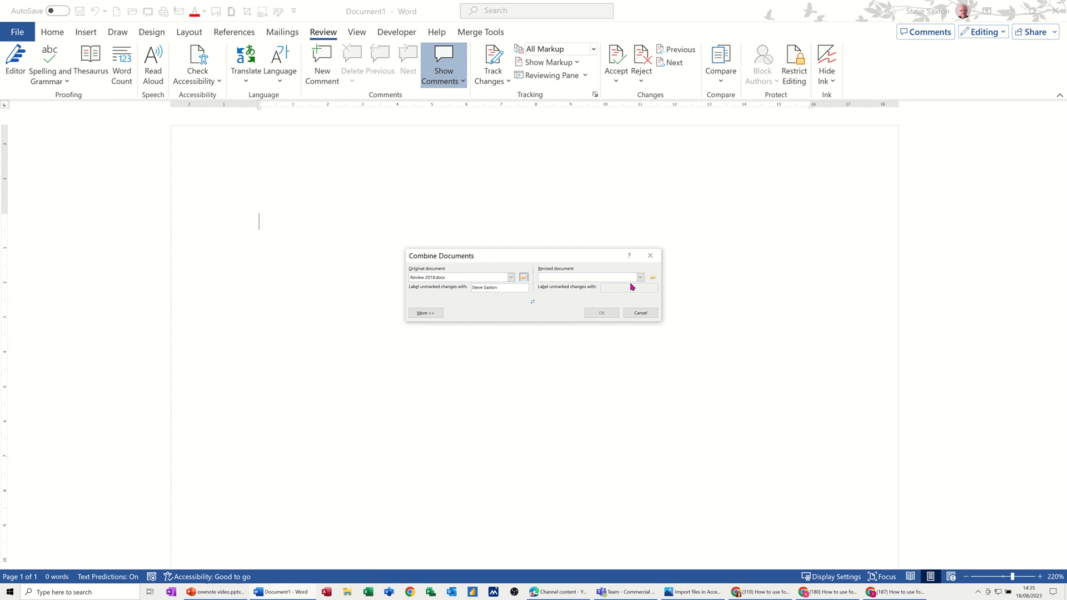
- Choose Review 2020.docx from the Word 2020 folder as the revised document
{"action": "left_click", "coordinate": [653, 278]}
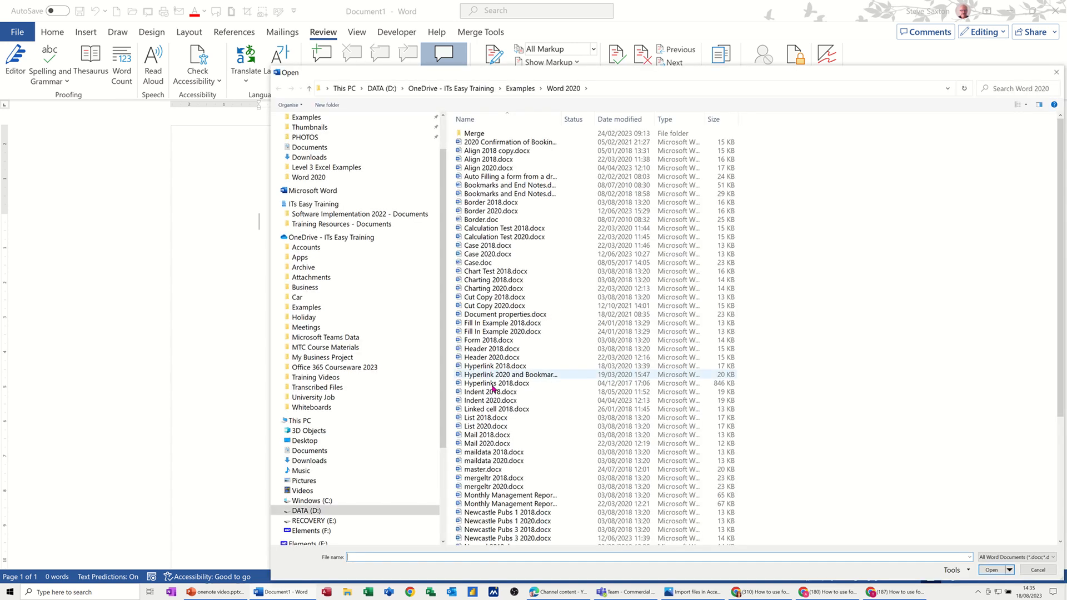
{"action": "scroll", "coordinate": [482, 477], "scroll_direction": "down", "scroll_amount": 7}
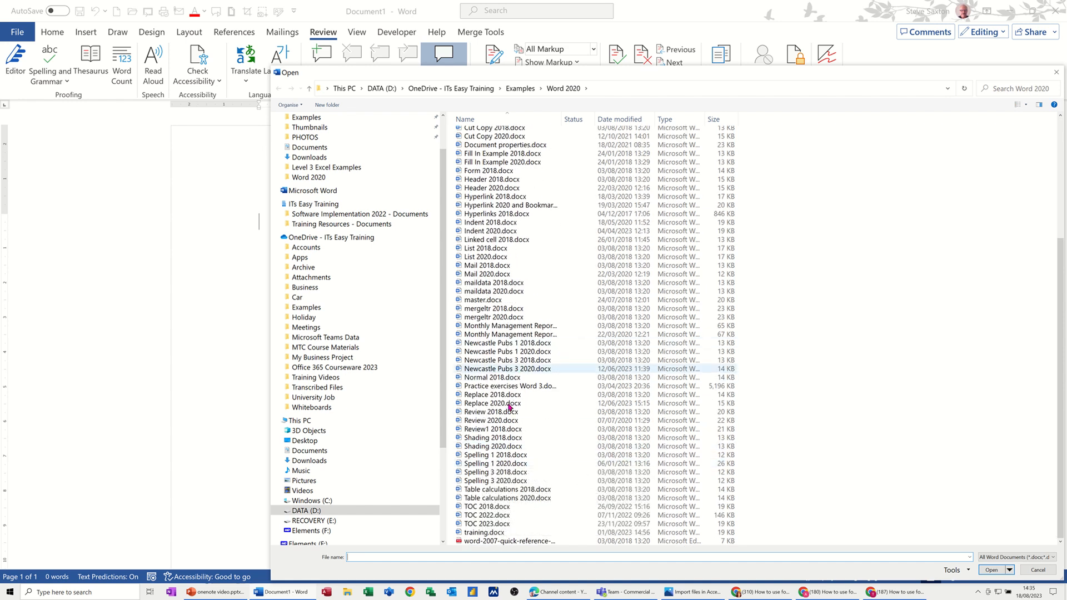
{"action": "double_click", "coordinate": [474, 421]}
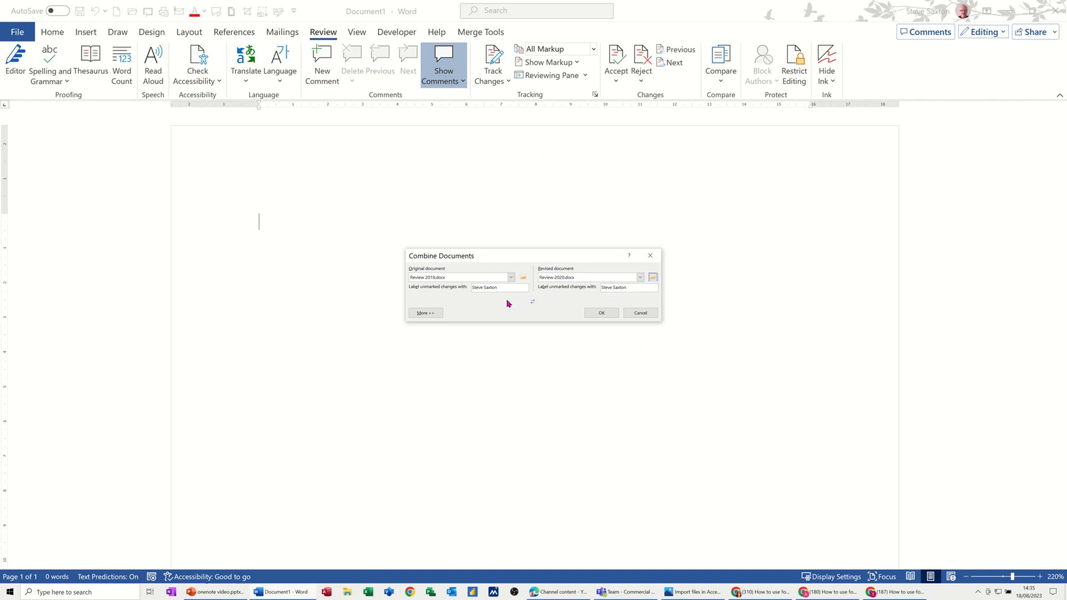
- Expand the comparison settings, combine the two files into a new document and dismiss the Track Changes notice
{"action": "left_click", "coordinate": [434, 316]}
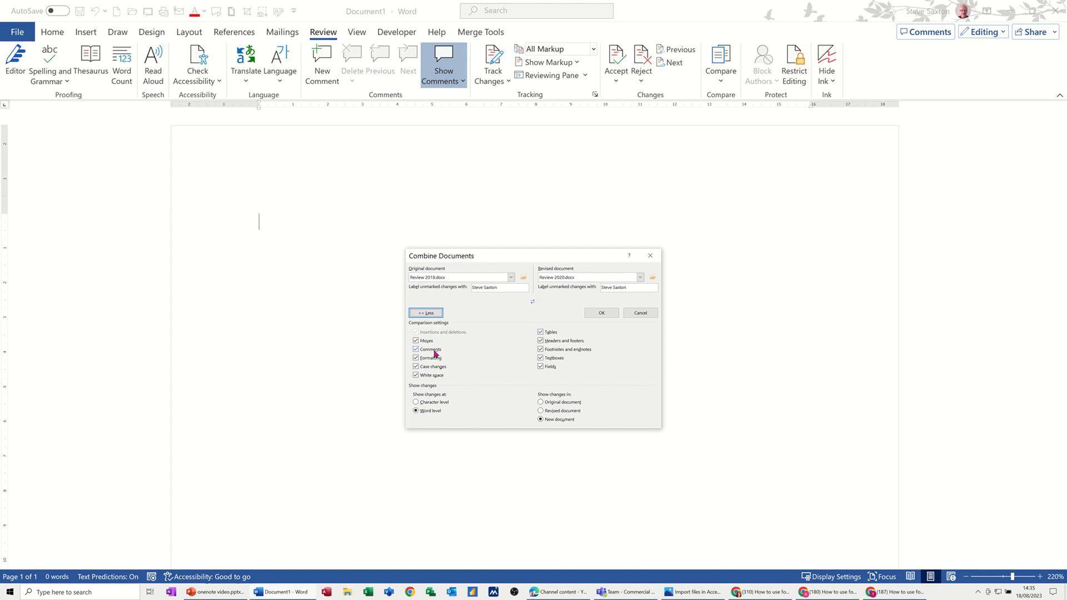
{"action": "left_click", "coordinate": [602, 313]}
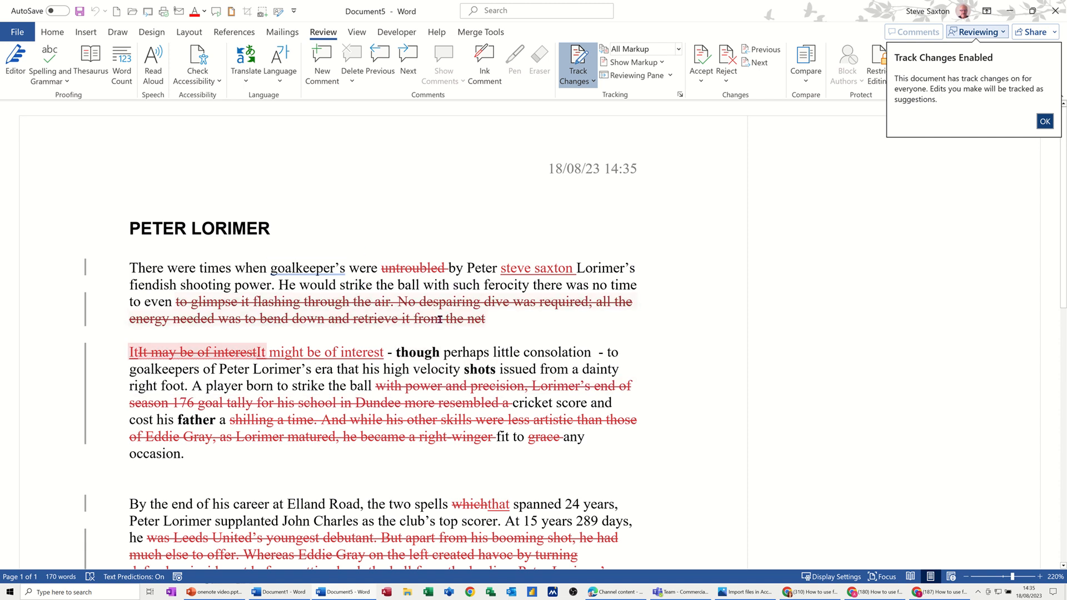
{"action": "left_click", "coordinate": [1045, 121]}
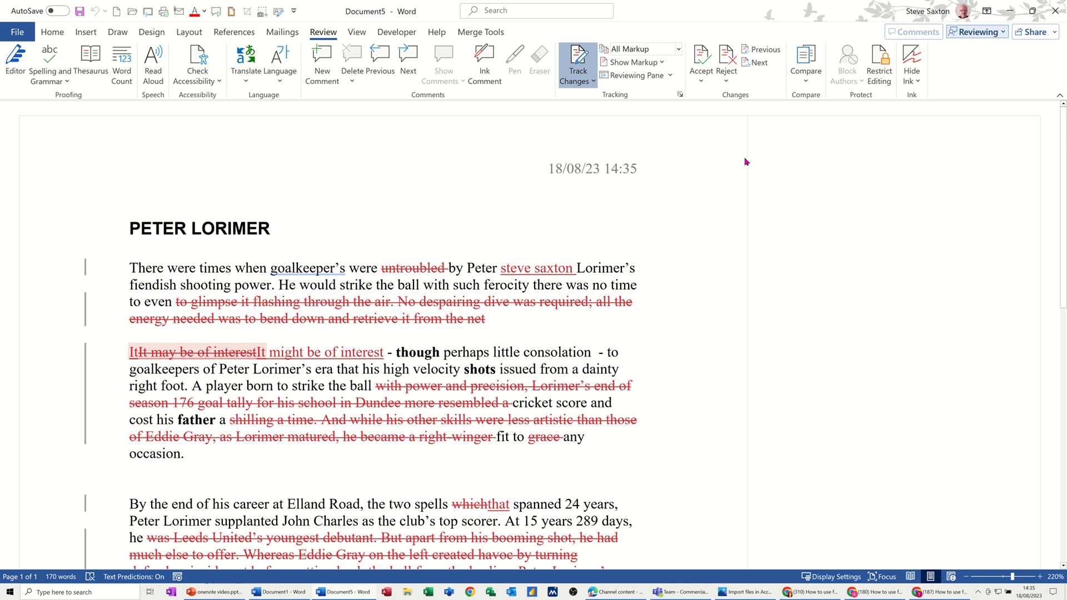
- Show both source documents alongside the combined document
{"action": "left_click", "coordinate": [806, 82]}
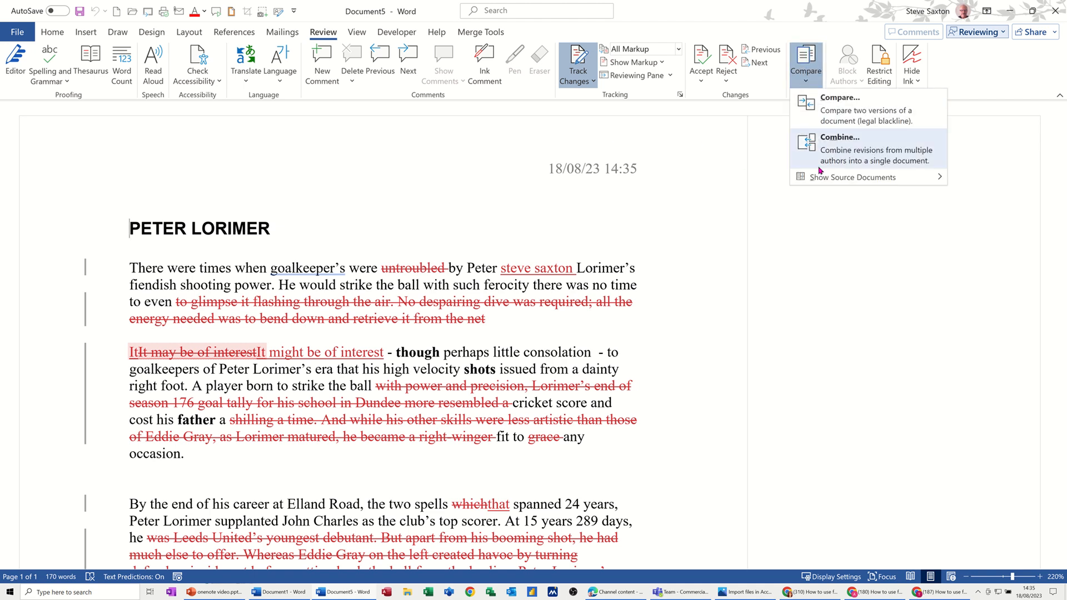
{"action": "mouse_move", "coordinate": [820, 177]}
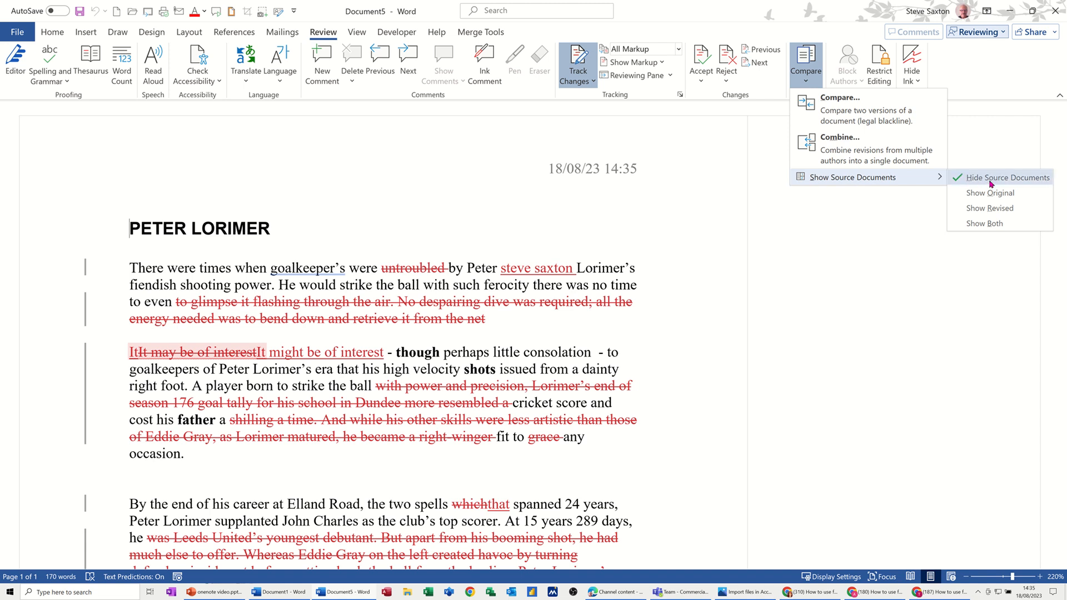
{"action": "left_click", "coordinate": [977, 225]}
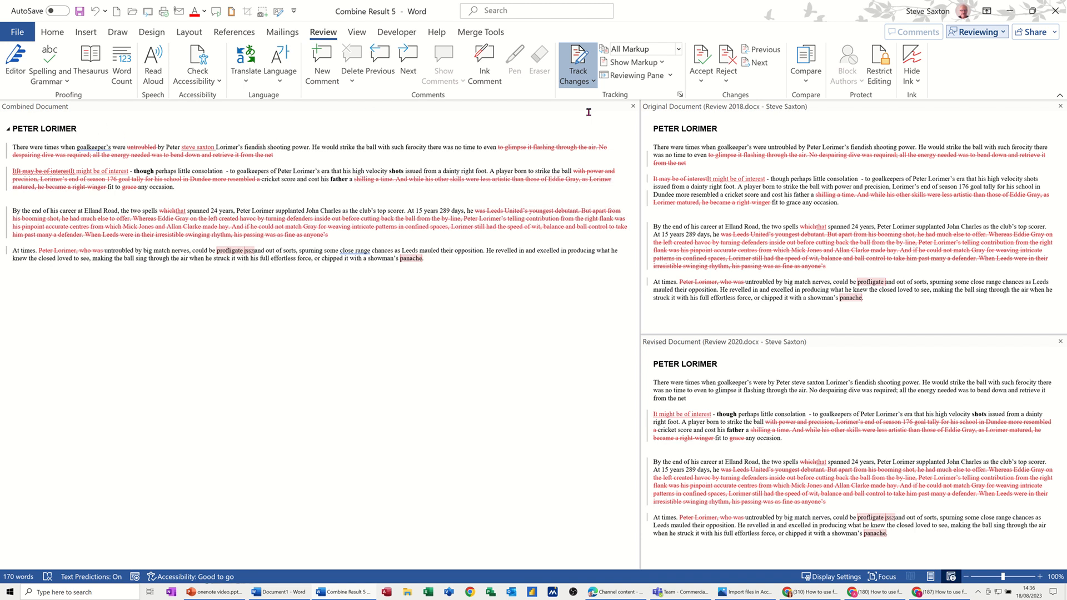
- Accept the tracked changes one by one through the first paragraph of the combined document
{"action": "left_click", "coordinate": [701, 56]}
{"action": "left_click", "coordinate": [701, 55]}
{"action": "left_click", "coordinate": [702, 56]}
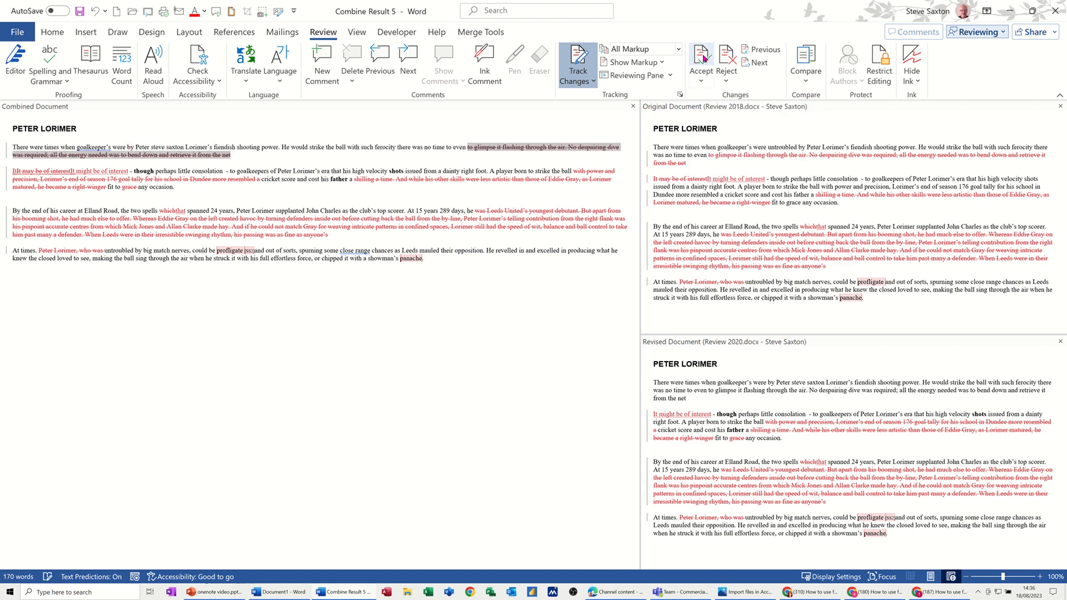
{"action": "left_click", "coordinate": [701, 56]}
- In the second paragraph, reject the "might be of interest" rewording and accept the following changes through the "shilling a time" deletion
{"action": "left_click", "coordinate": [726, 57]}
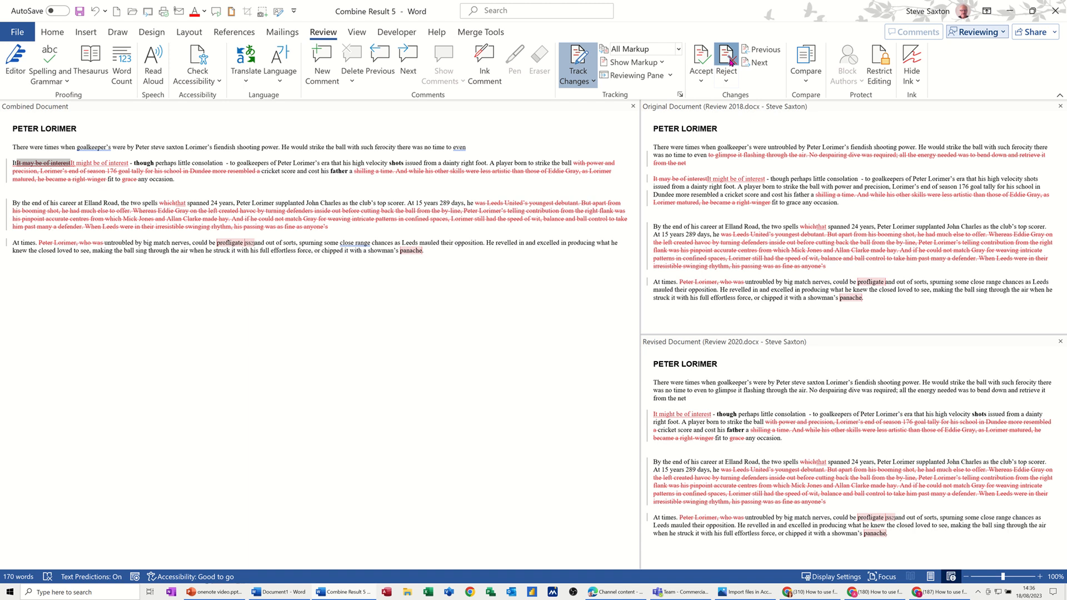
{"action": "left_click", "coordinate": [727, 57]}
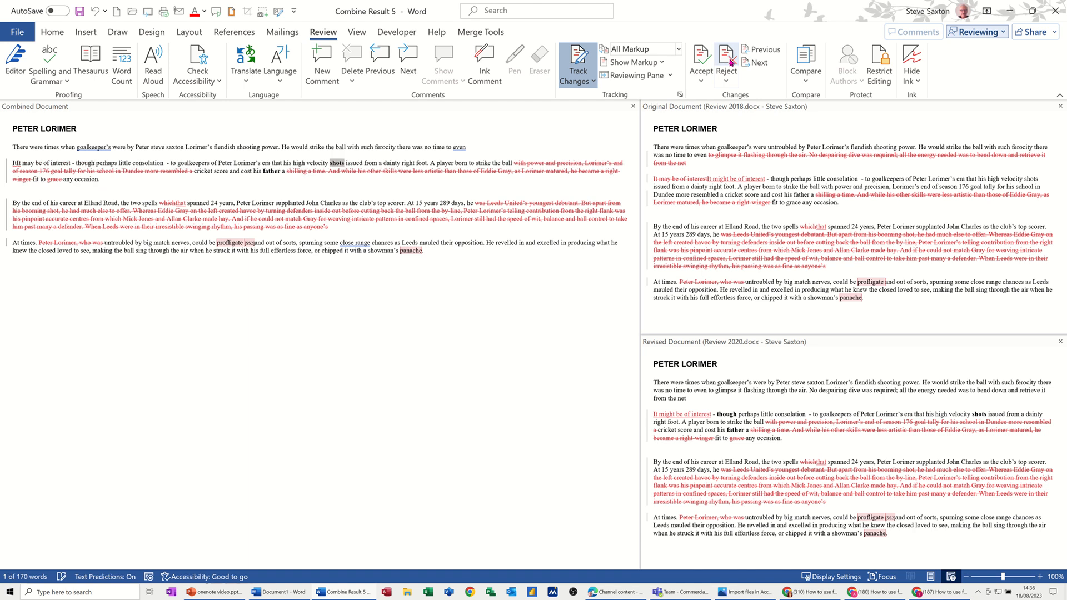
{"action": "left_click", "coordinate": [701, 57]}
{"action": "left_click", "coordinate": [700, 57]}
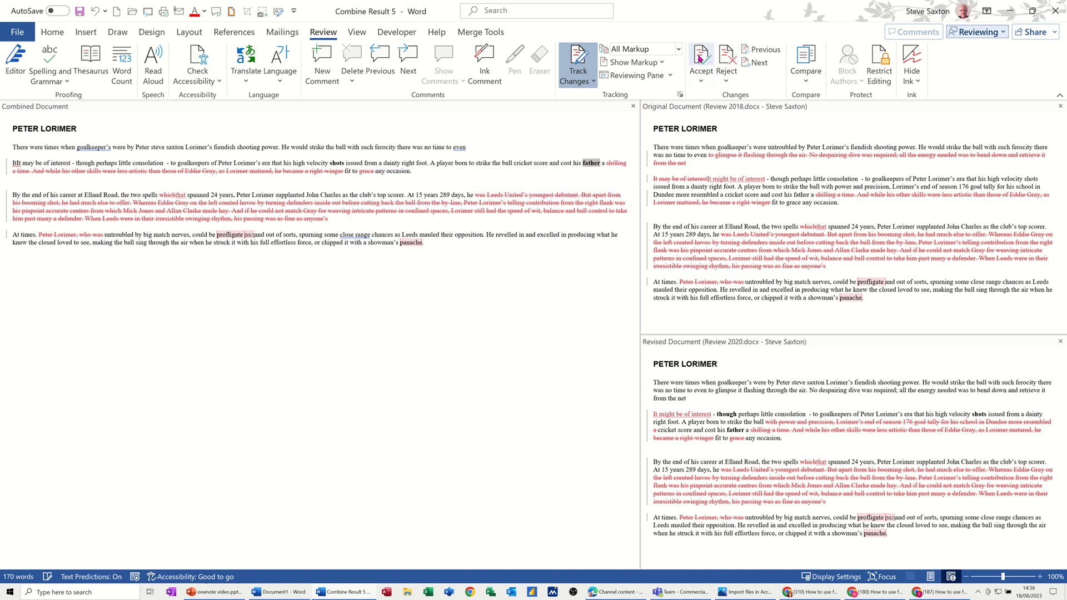
{"action": "left_click", "coordinate": [701, 58]}
{"action": "left_click", "coordinate": [704, 57]}
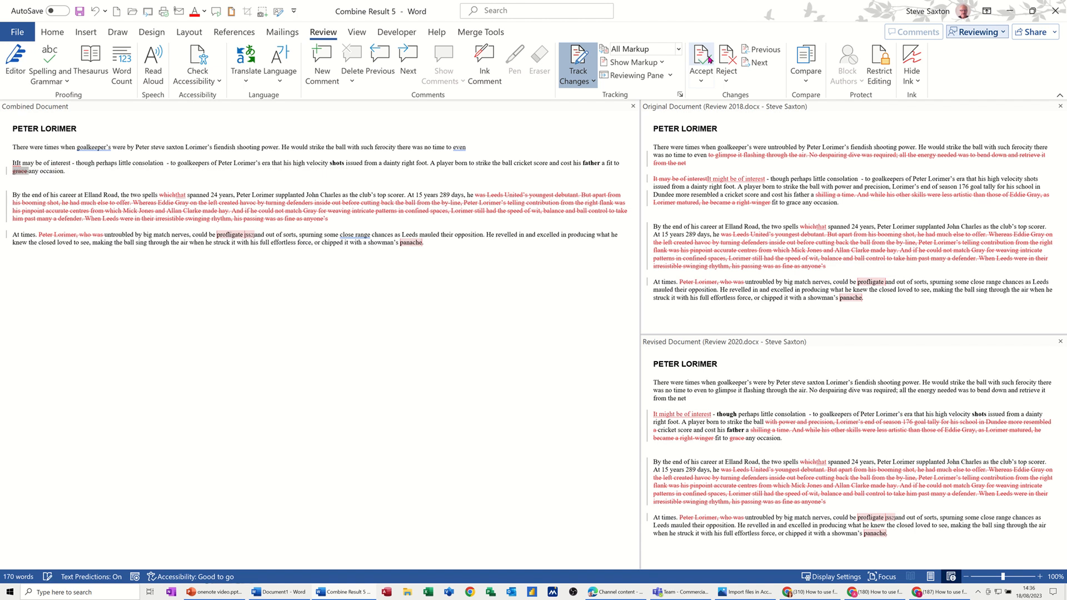
- Reject the remaining tracked changes, from the deletion of "grace" through the deletion at the start of the last paragraph
{"action": "left_click", "coordinate": [726, 57]}
{"action": "left_click", "coordinate": [725, 57]}
{"action": "left_click", "coordinate": [726, 56]}
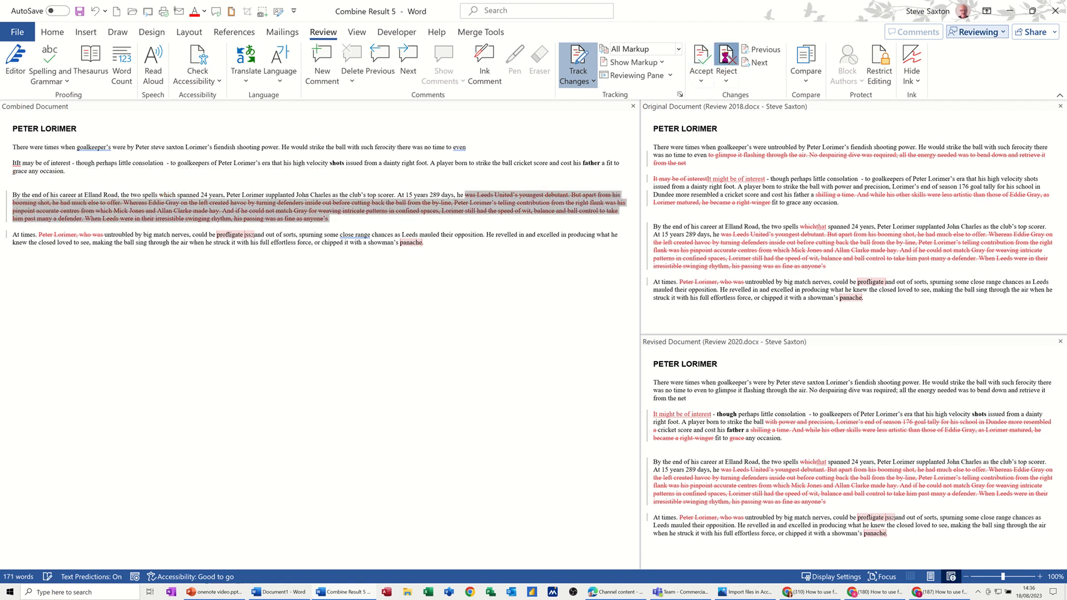
{"action": "left_click", "coordinate": [726, 56]}
{"action": "left_click", "coordinate": [726, 56]}
- Display the list of revisions, refresh it, and turn off Track Changes
{"action": "left_click", "coordinate": [636, 75]}
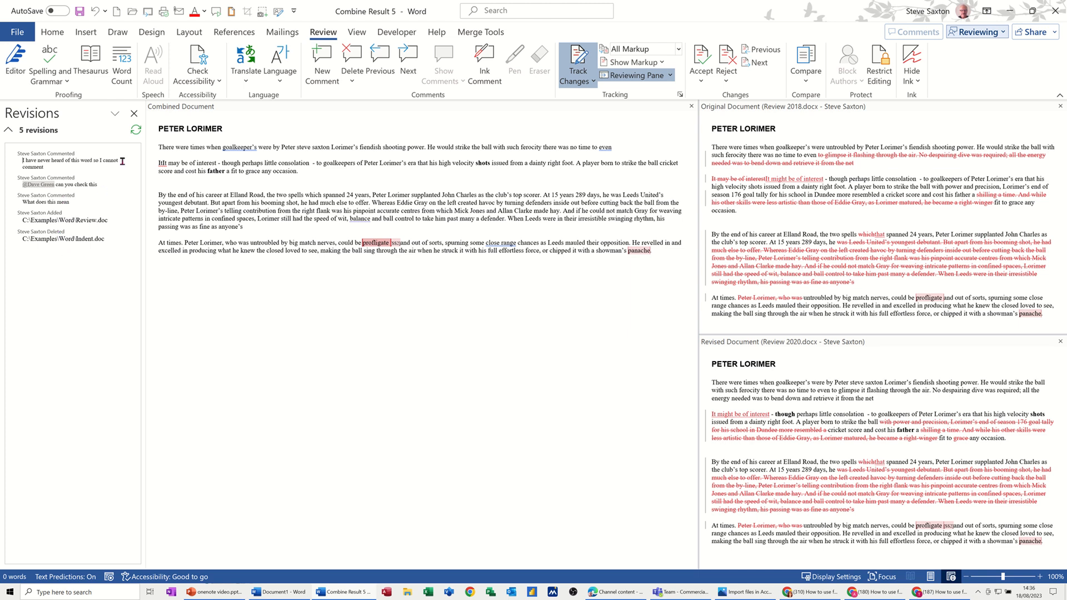
{"action": "left_click", "coordinate": [136, 131]}
{"action": "left_click", "coordinate": [574, 60]}
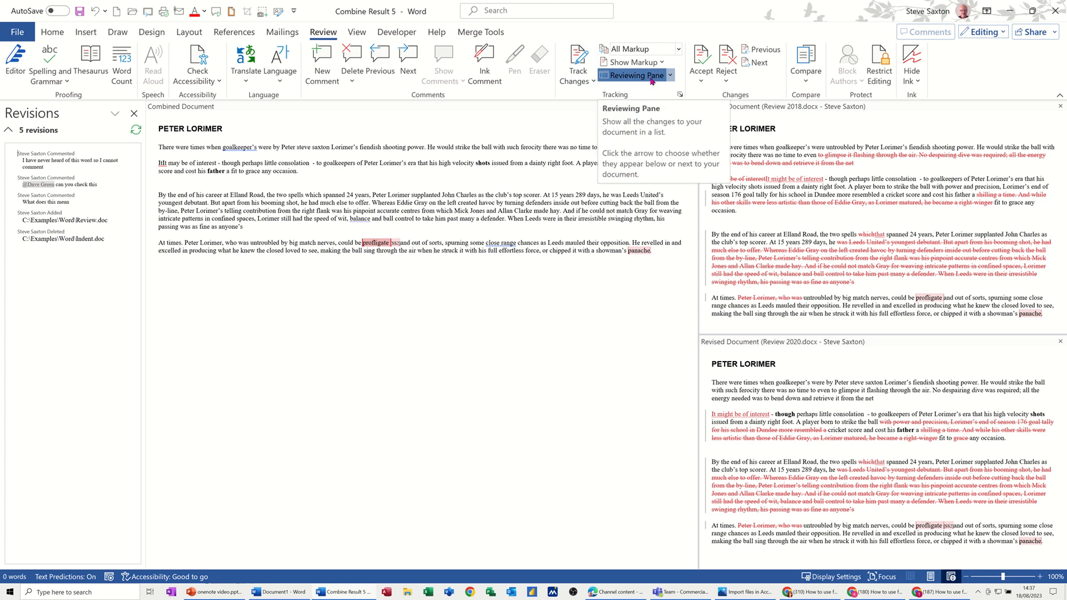
- Hide the source documents, select the first comment in the revisions list and close that list
{"action": "left_click", "coordinate": [807, 80]}
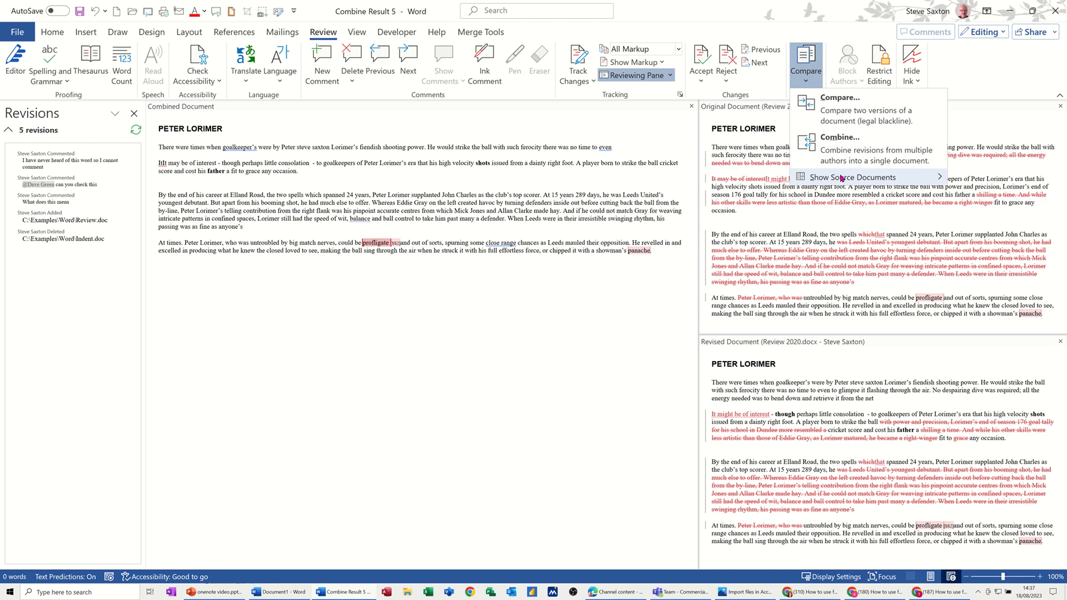
{"action": "mouse_move", "coordinate": [847, 184]}
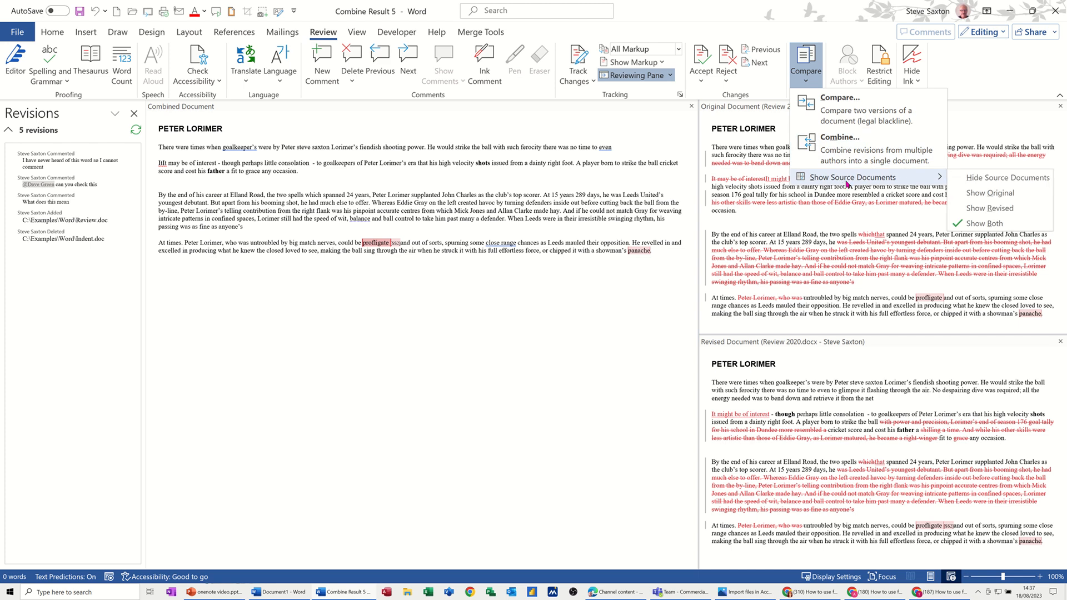
{"action": "left_click", "coordinate": [978, 178]}
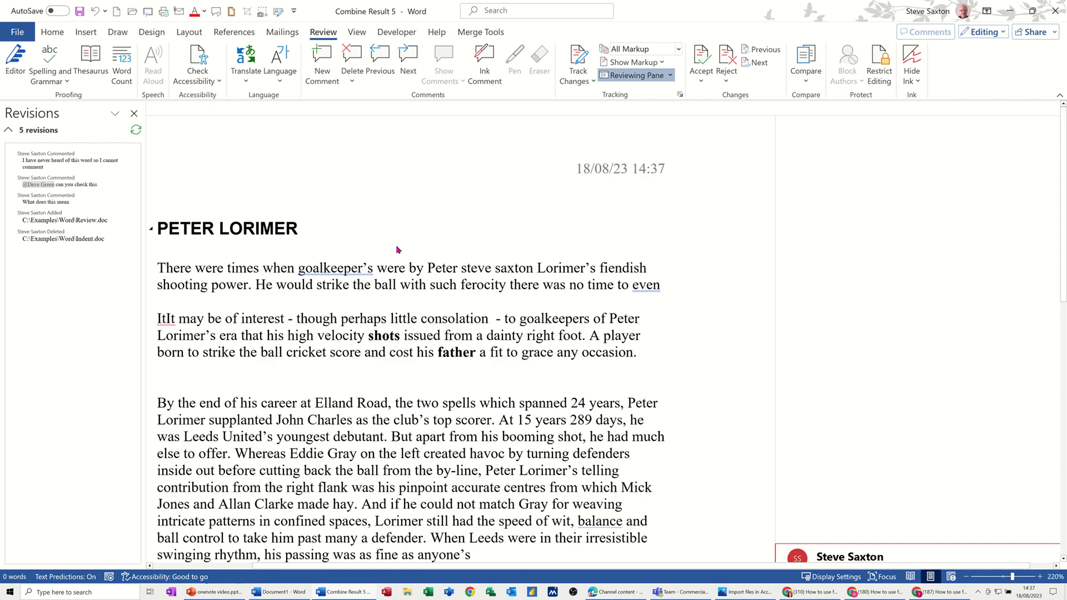
{"action": "left_click", "coordinate": [39, 149]}
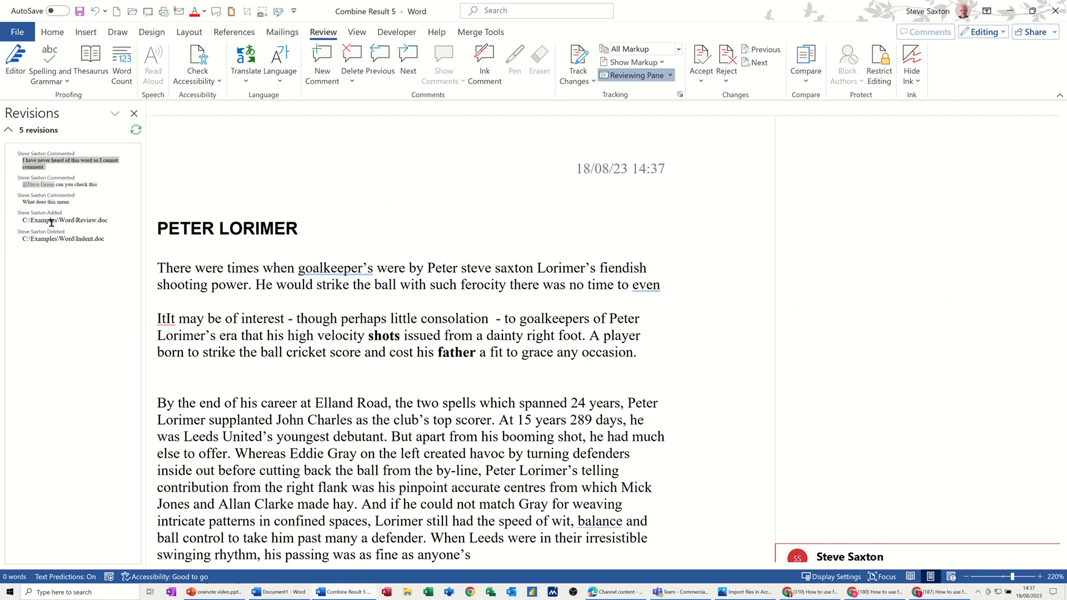
{"action": "left_click", "coordinate": [133, 114]}
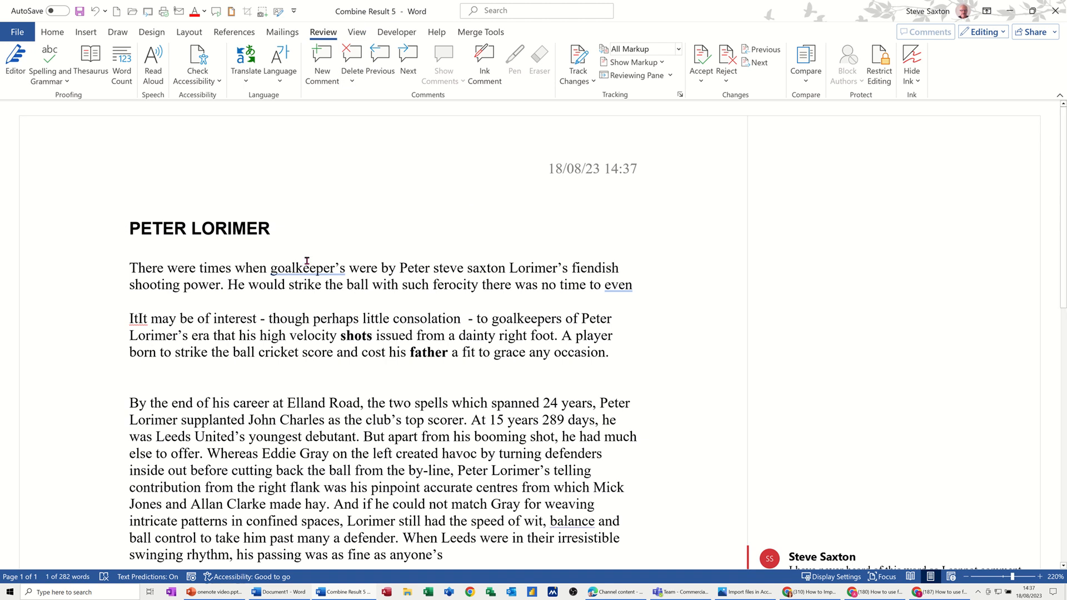
- Start saving the combined document and cancel the save
{"action": "left_click", "coordinate": [80, 12]}
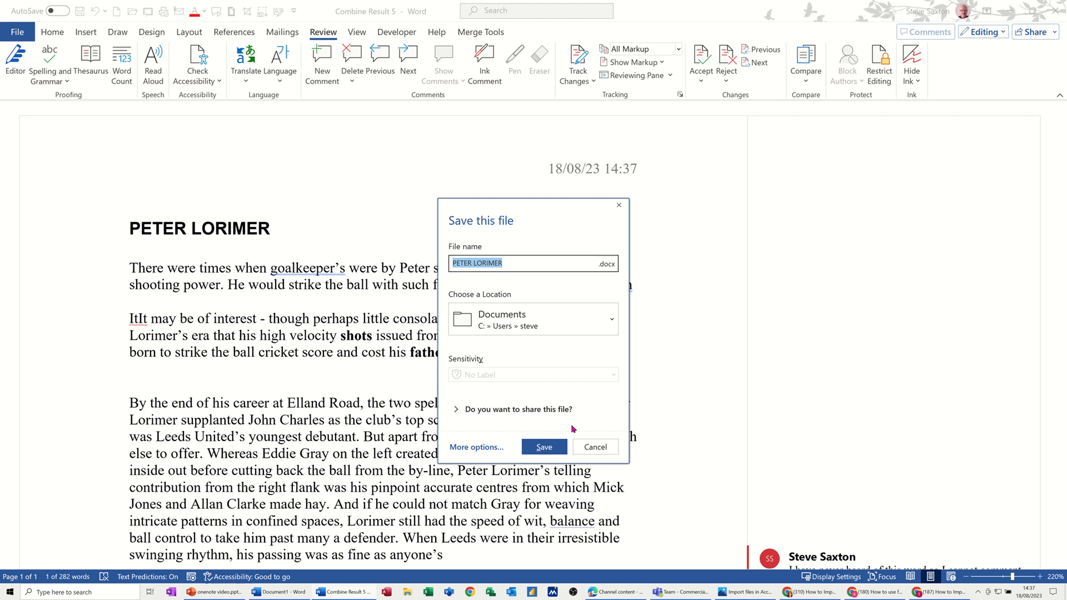
{"action": "left_click", "coordinate": [595, 446]}
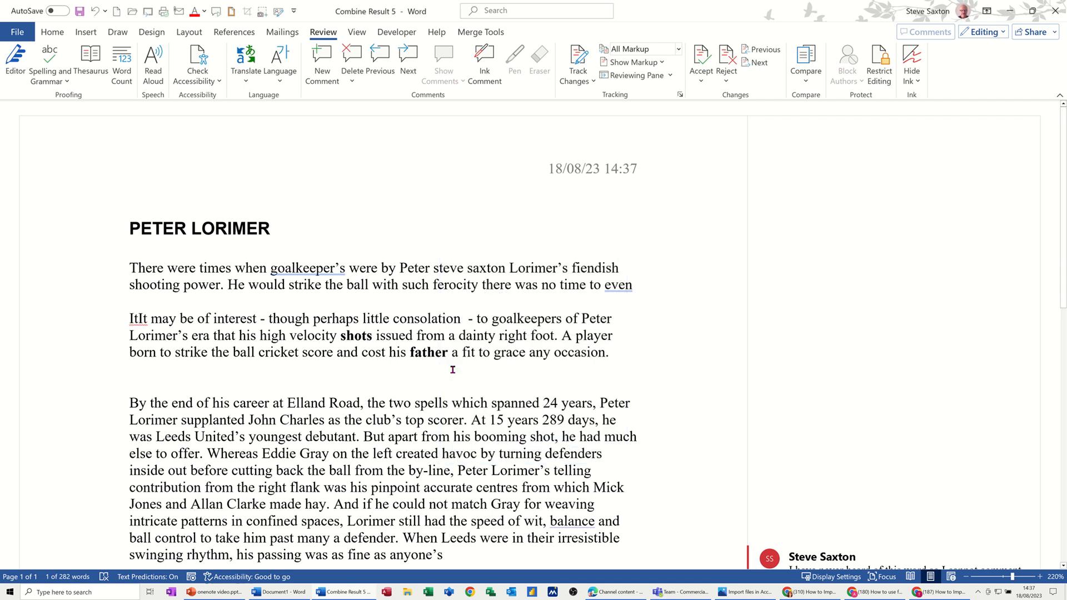